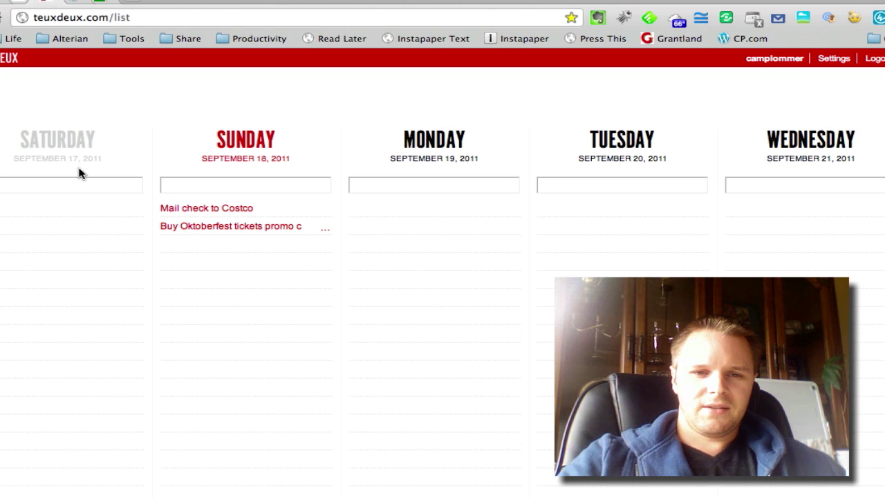
Step: Mark Mail check to Costco as done
left_click(255, 208)
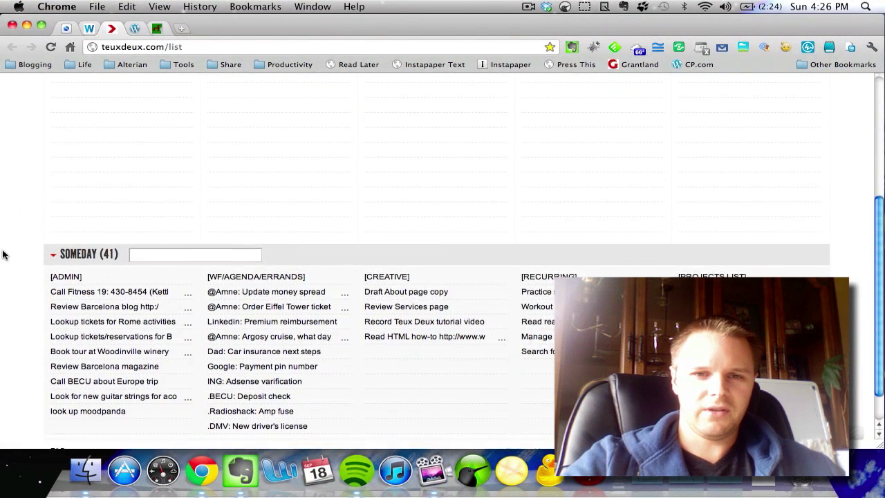
scroll(2, 255, "up", 5)
scroll(3, 255, "up", 2)
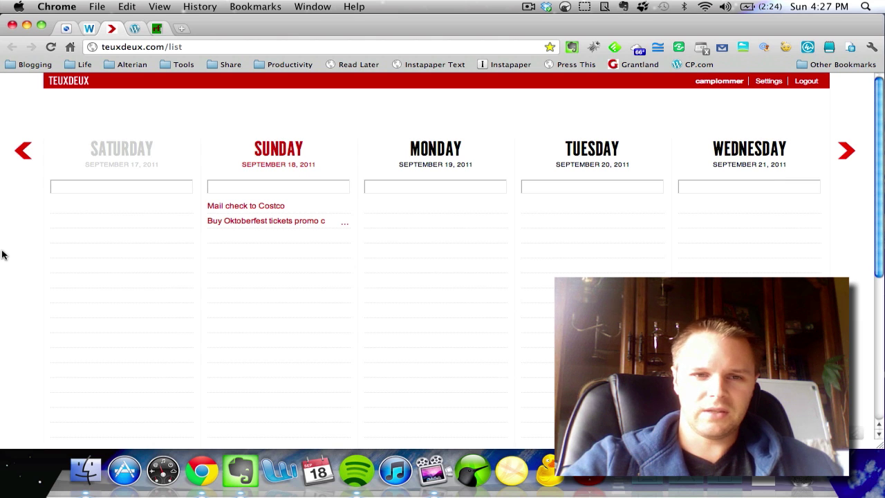
Step: Step the calendar back four single days and two larger jumps, then return to today
mouse_move(25, 152)
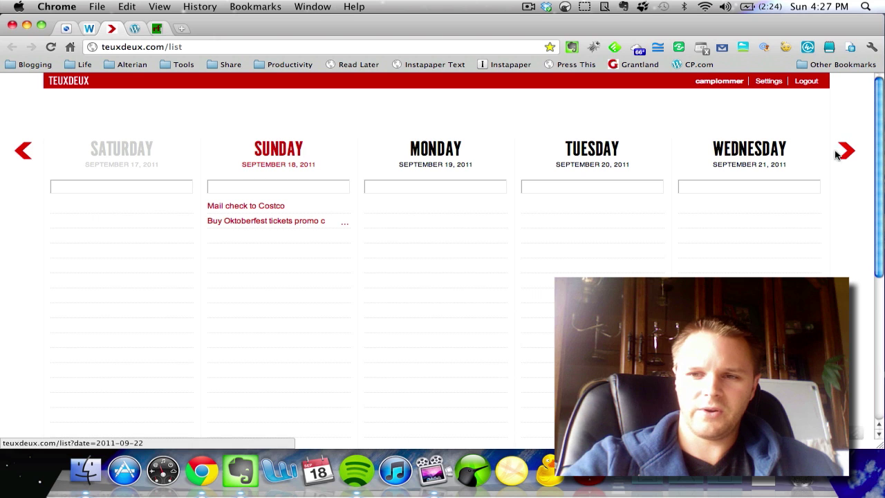
mouse_move(846, 151)
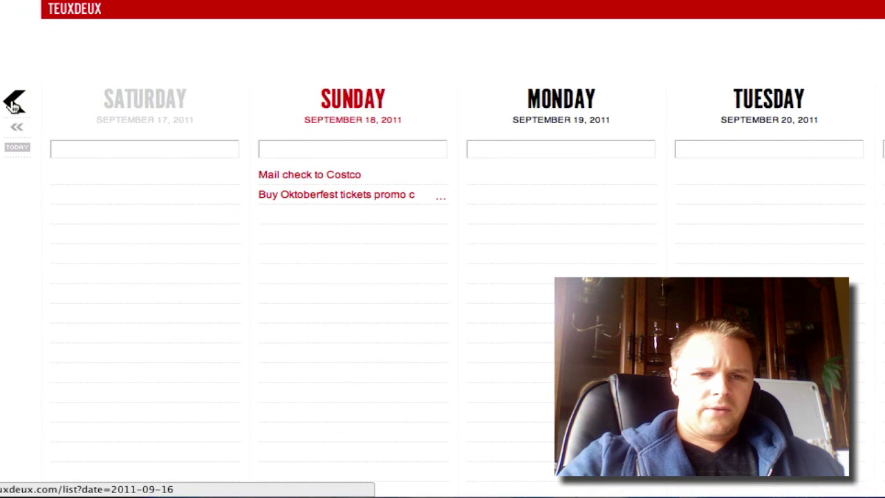
left_click(14, 102)
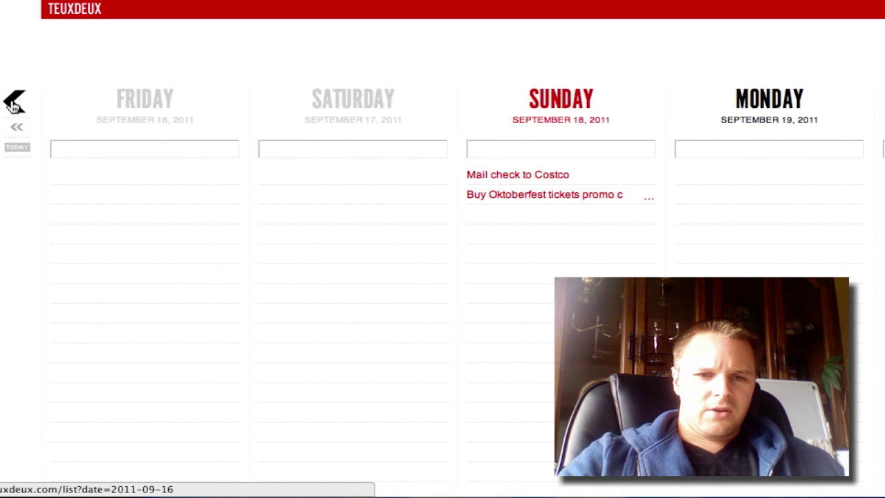
left_click(13, 102)
left_click(14, 102)
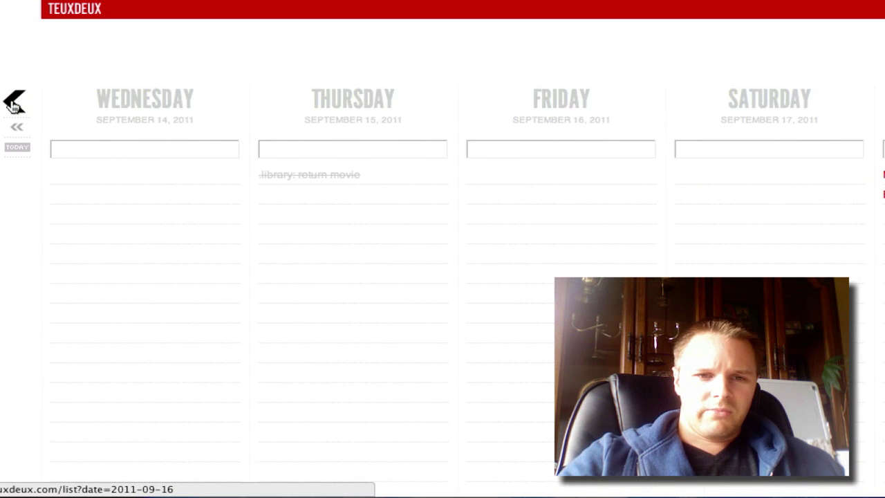
left_click(13, 102)
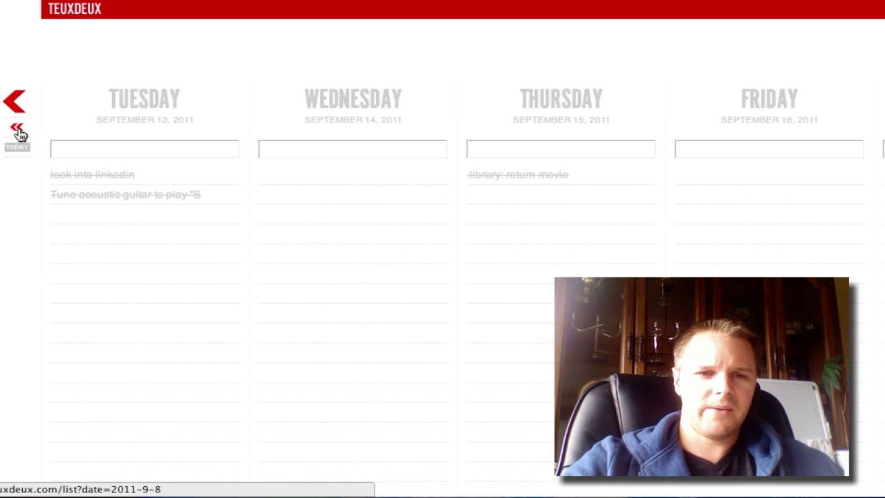
left_click(19, 132)
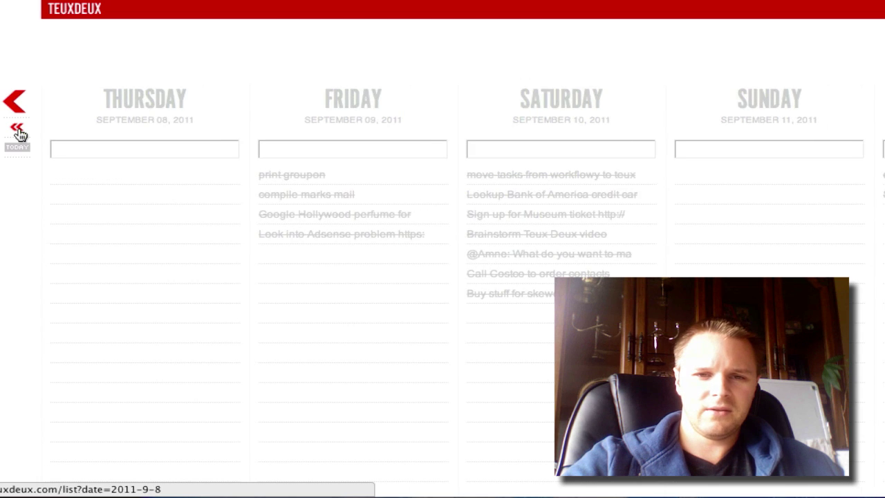
left_click(19, 133)
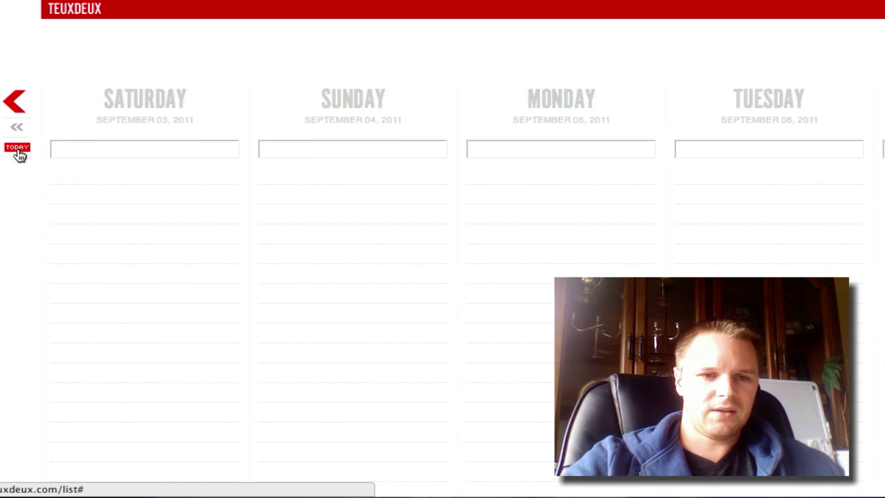
left_click(18, 152)
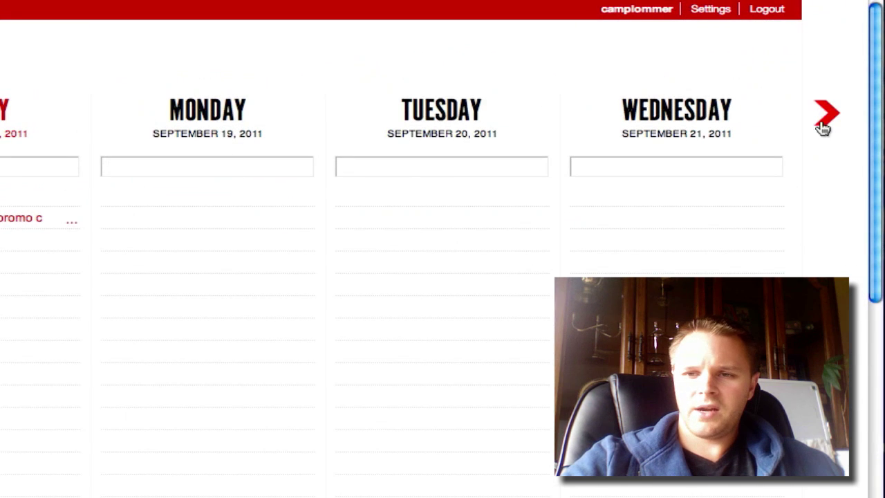
Step: Jump via the date picker to September 7, then October 5 2011, then back to today
mouse_move(829, 120)
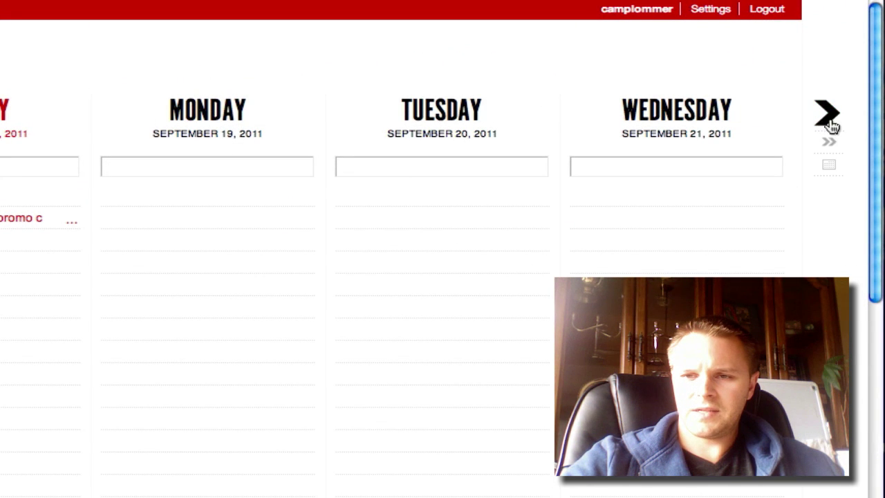
left_click(829, 168)
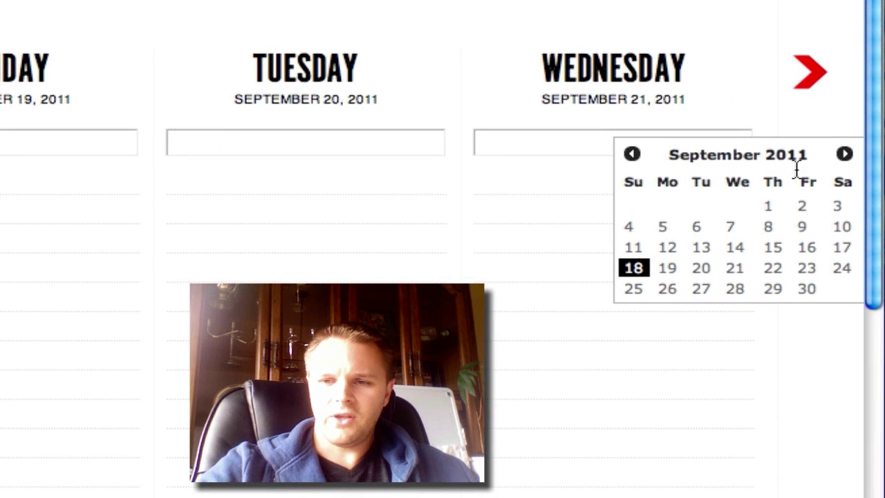
left_click(733, 227)
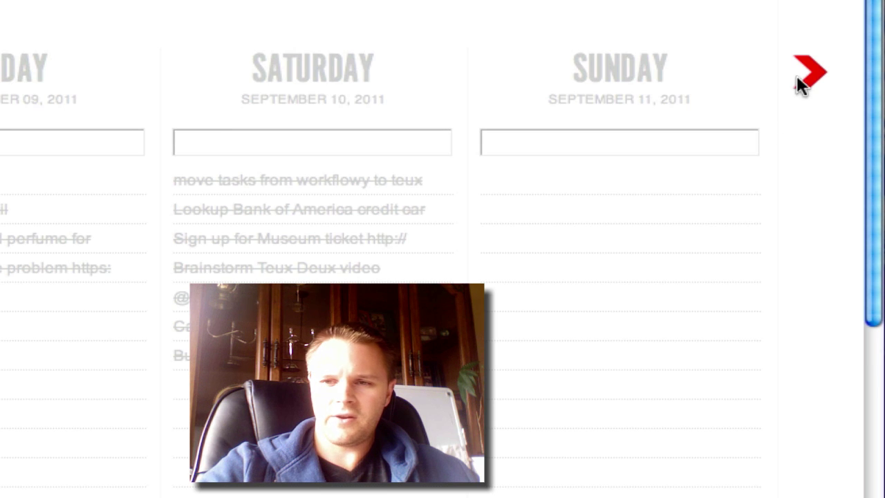
mouse_move(804, 76)
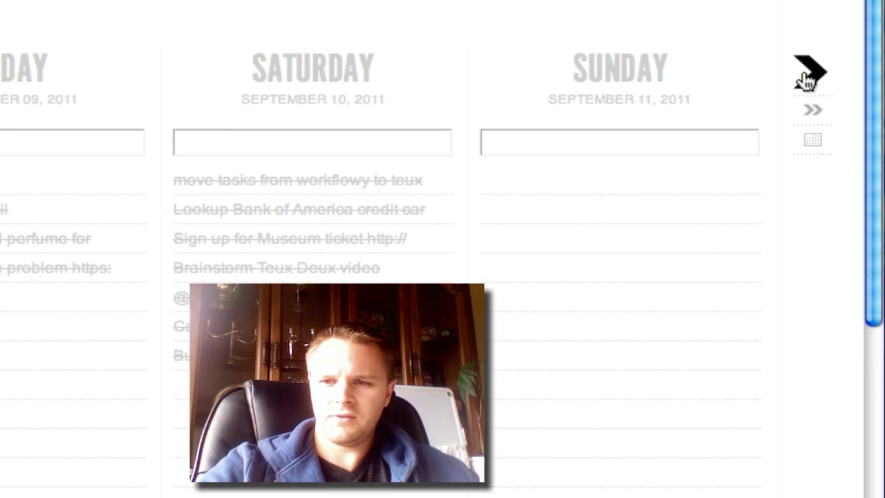
left_click(810, 146)
left_click(844, 154)
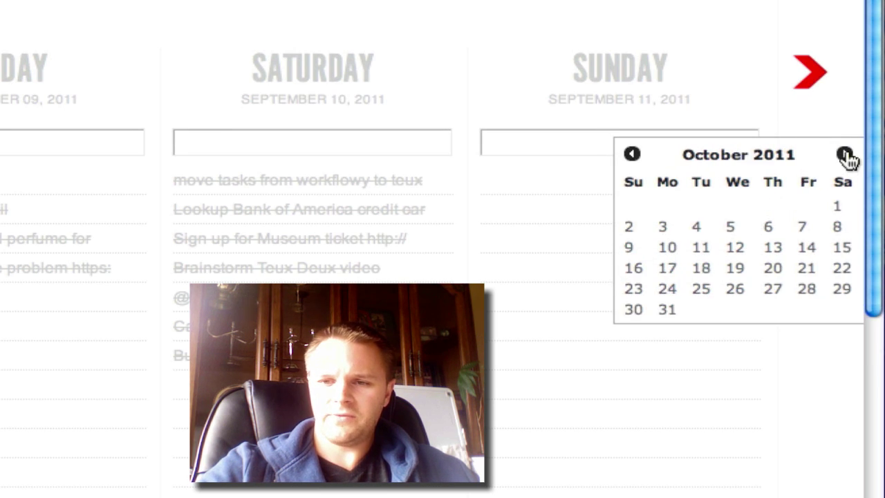
left_click(731, 229)
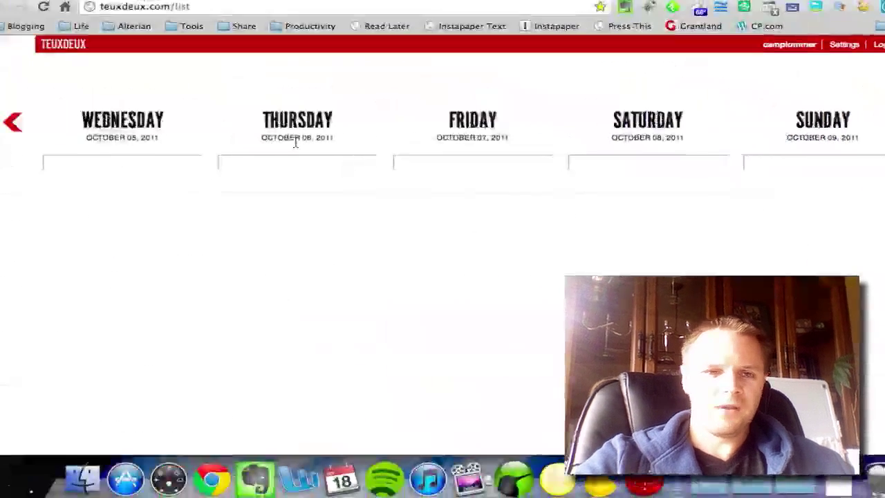
mouse_move(10, 129)
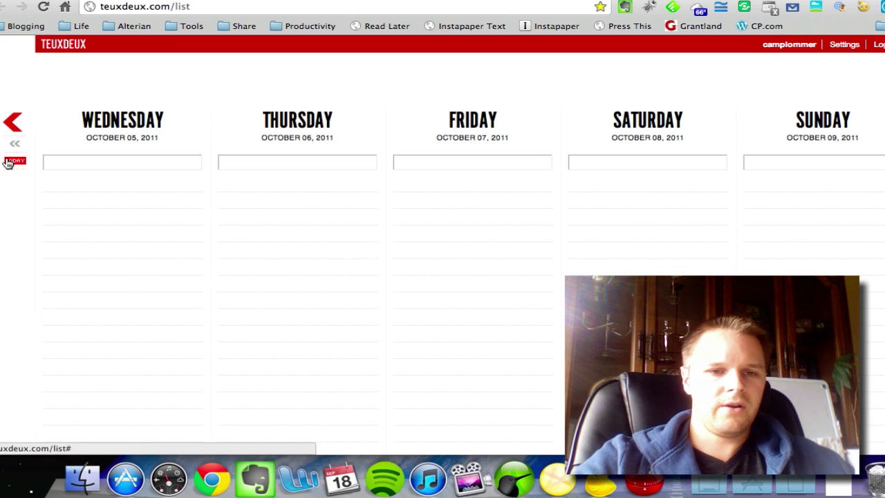
left_click(15, 160)
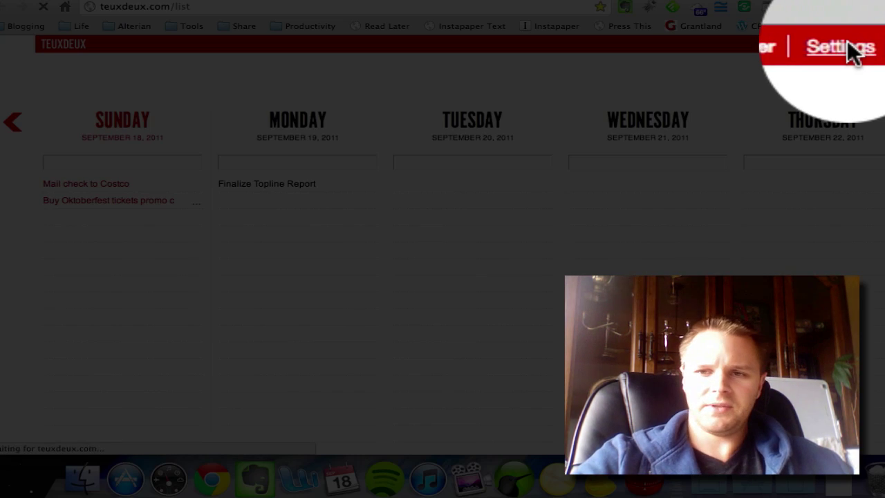
left_click(848, 47)
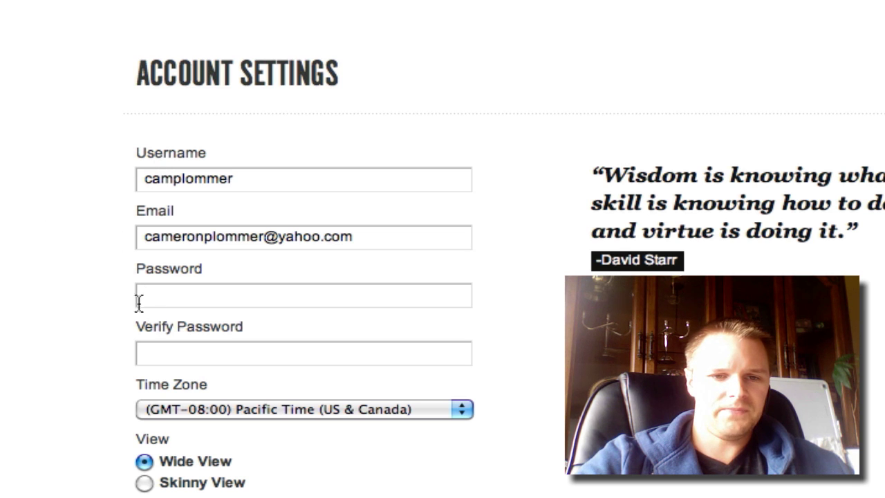
scroll(104, 298, "down", 2)
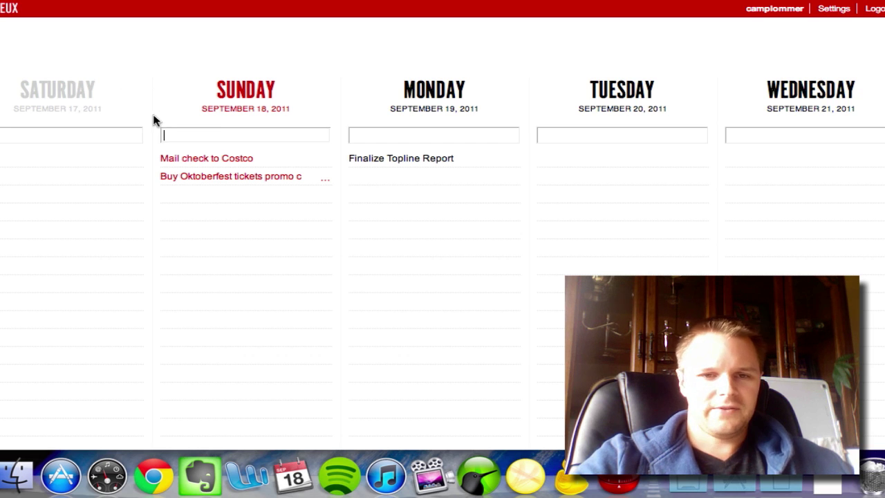
left_click(166, 159)
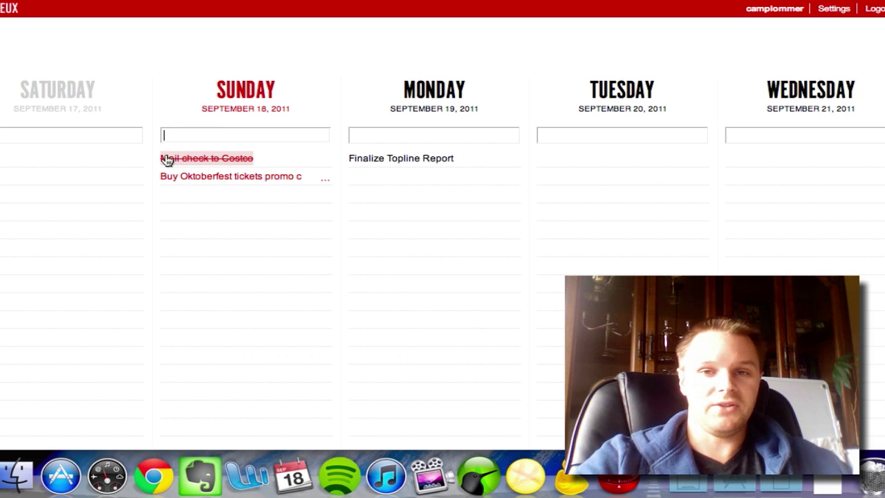
left_click(168, 163)
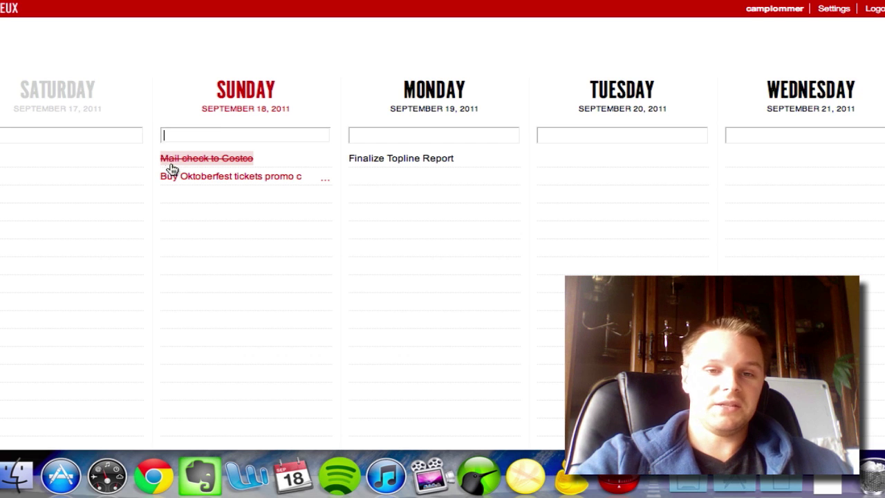
left_click(176, 177)
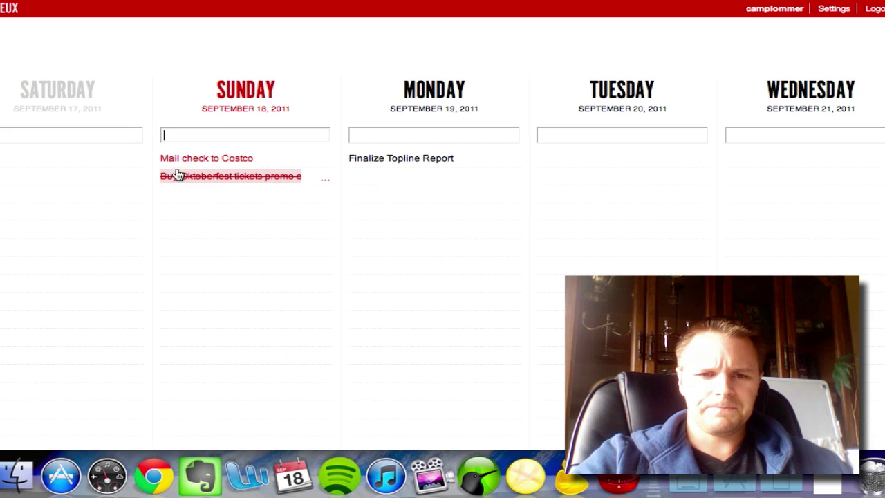
left_click(177, 177)
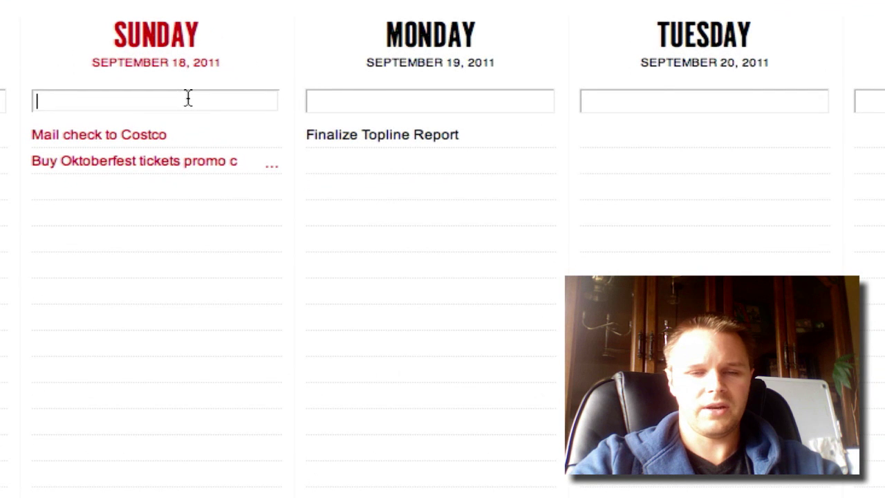
Step: Add 'Call dentist' to Sunday's list, then check it off and uncheck it
type("Call ")
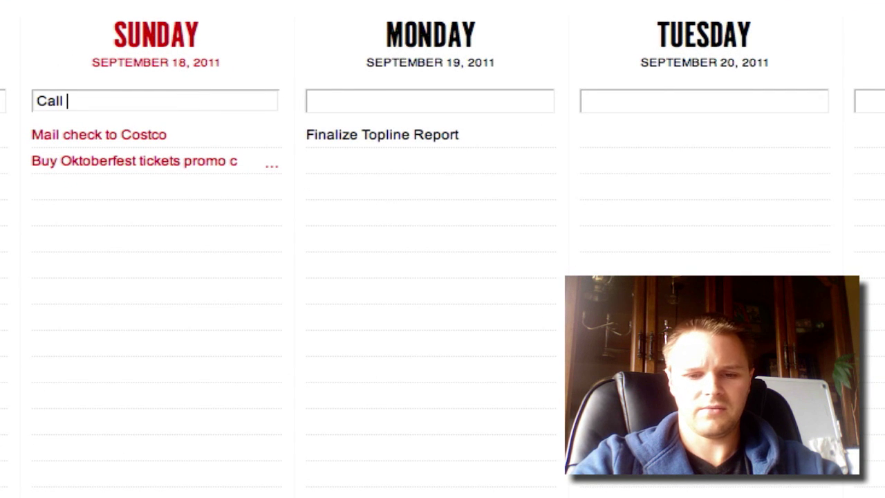
type("dentist")
key("Return")
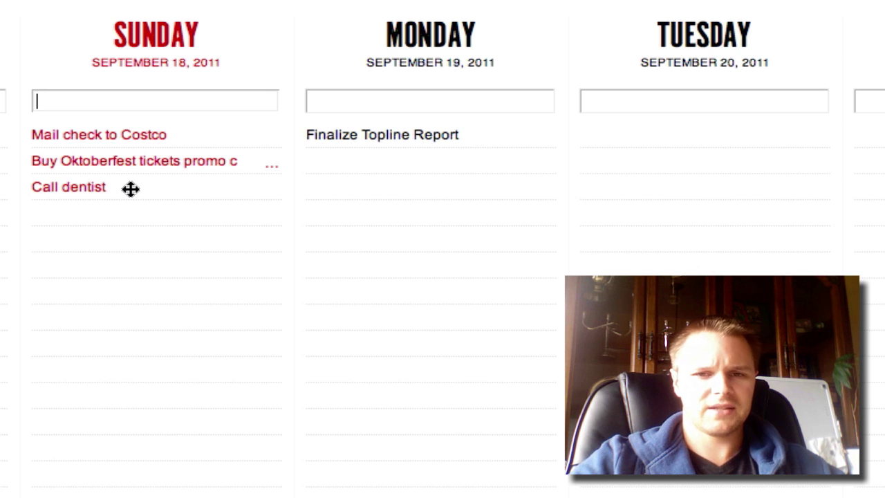
left_click(87, 192)
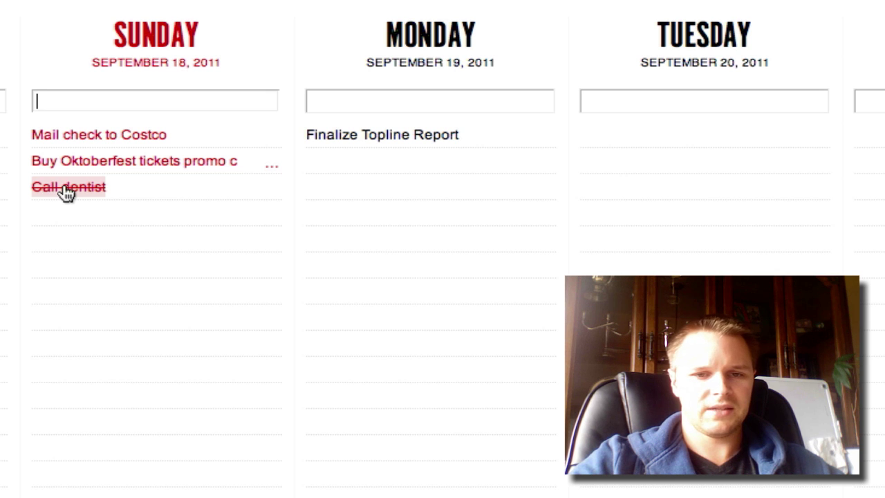
left_click(83, 189)
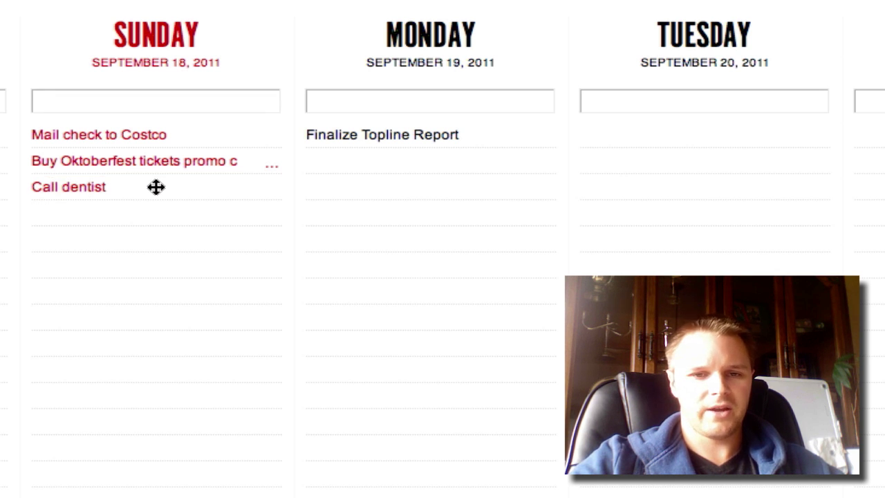
Step: Drag Call dentist above Mail check to Costco and toggle it done, undone, then done
left_click_drag(155, 187, 154, 138)
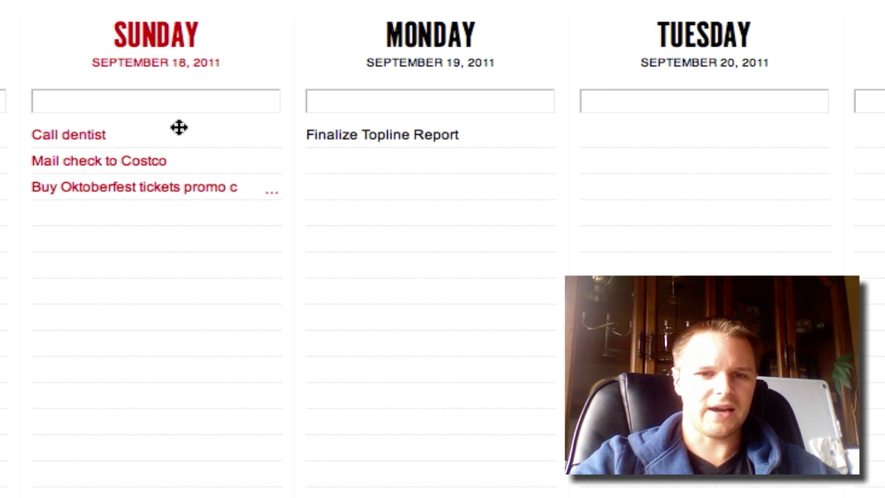
left_click(91, 133)
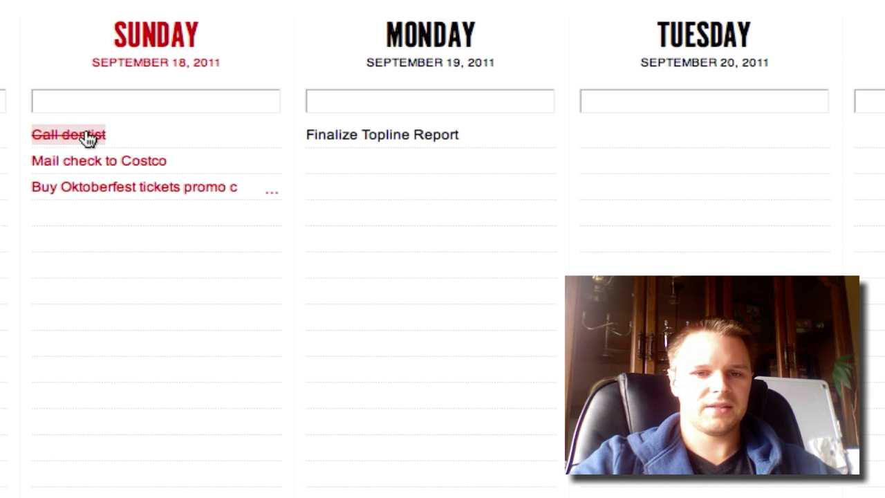
left_click(88, 136)
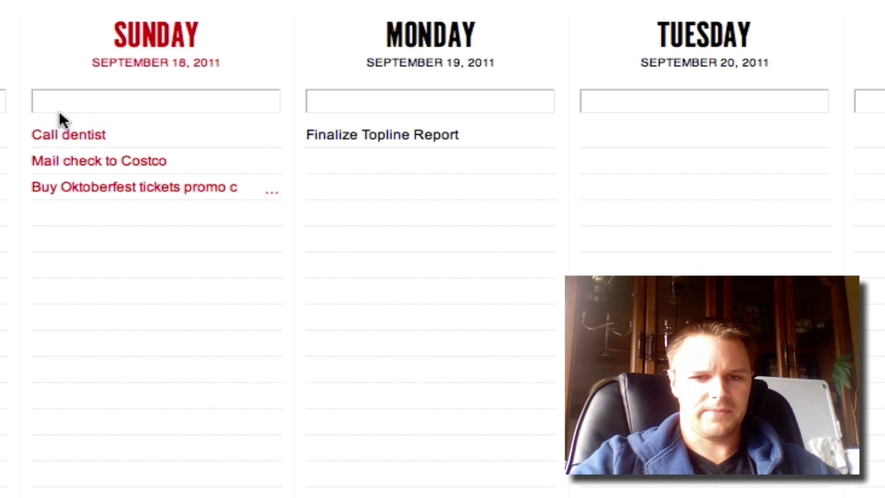
left_click(61, 134)
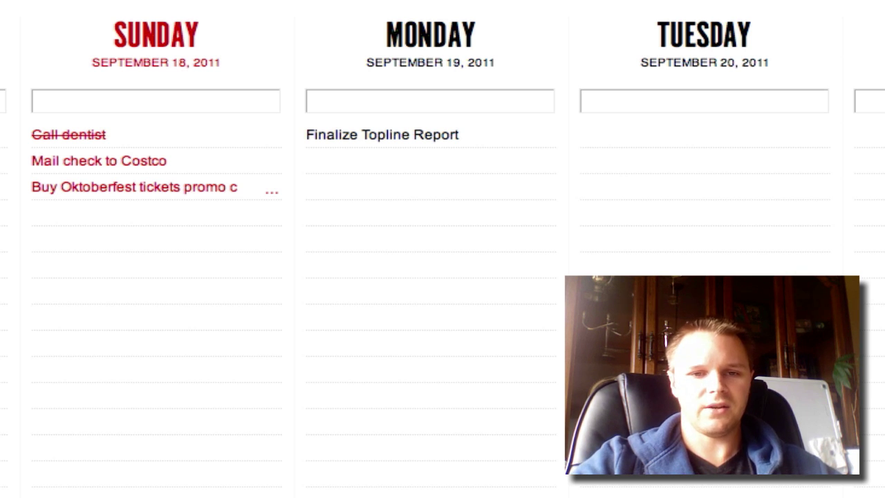
Step: Toggle Mail check to Costco done and back, then mark Finalize Topline Report done
mouse_move(41, 138)
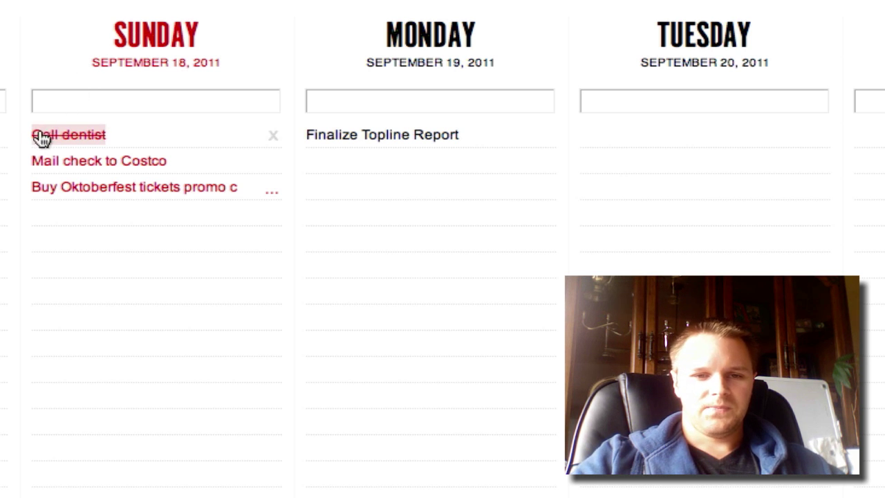
left_click(42, 163)
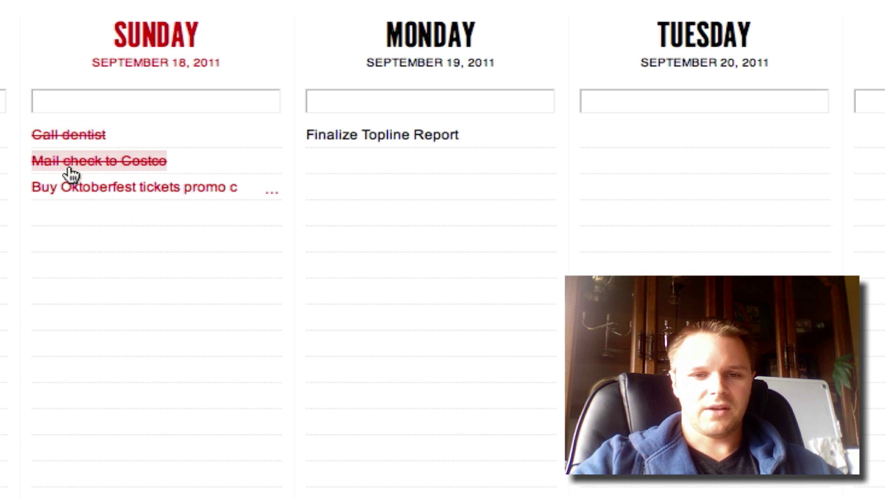
left_click(72, 171)
left_click(65, 188)
left_click(65, 187)
left_click(65, 170)
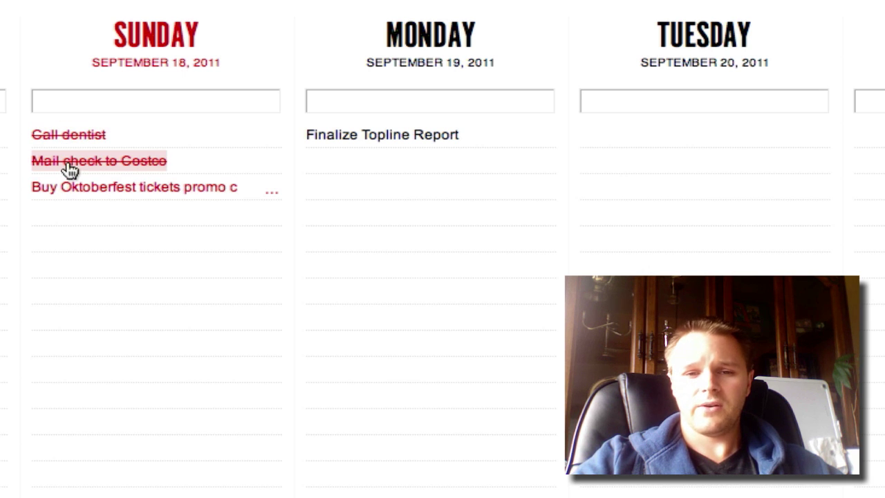
left_click(72, 171)
left_click(327, 134)
left_click(328, 134)
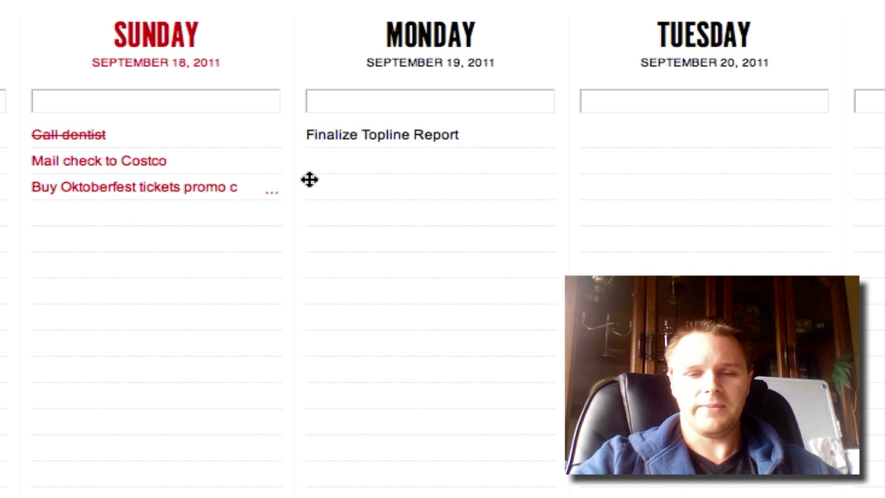
left_click(391, 136)
left_click(393, 137)
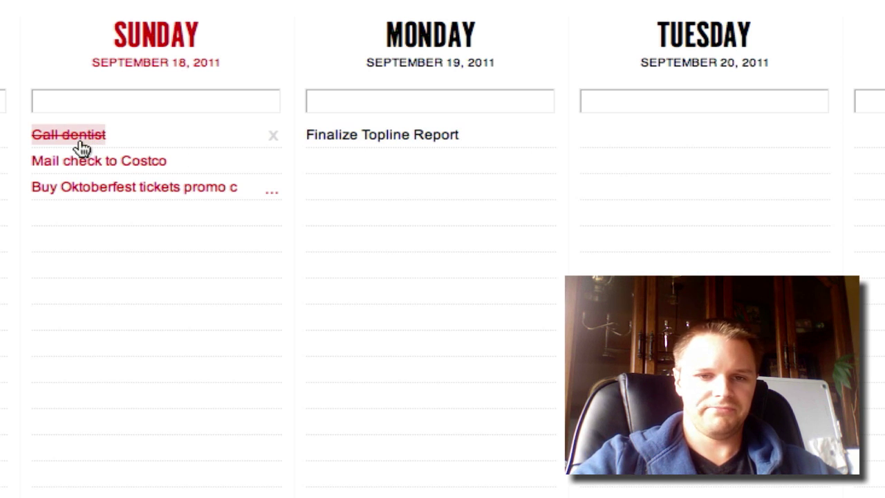
left_click(35, 139)
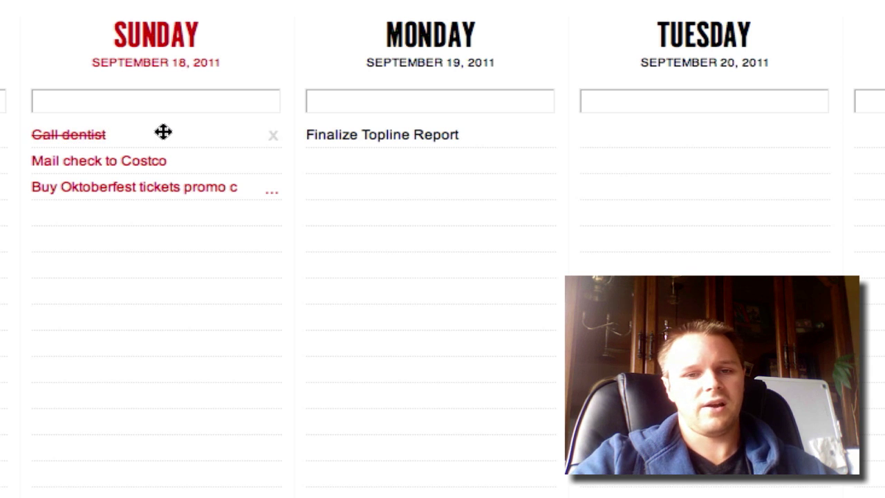
Step: Delete the completed Call dentist task and check off the Oktoberfest tickets task
left_click(274, 137)
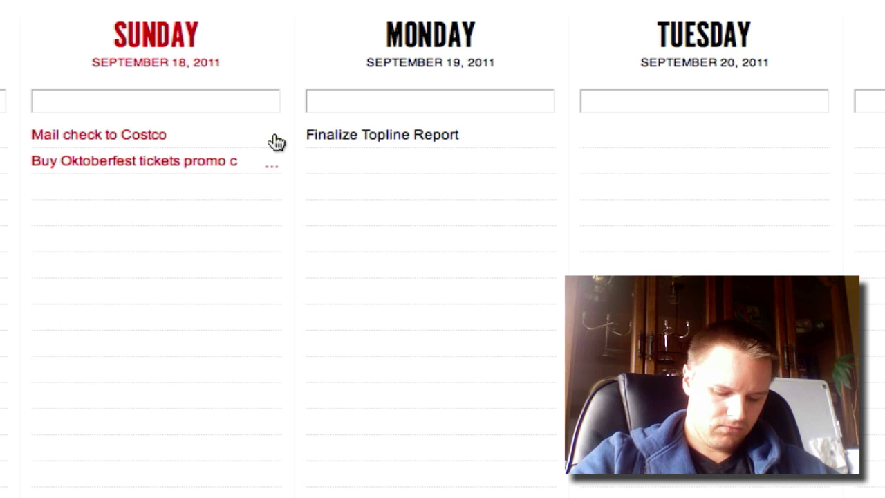
left_click(153, 161)
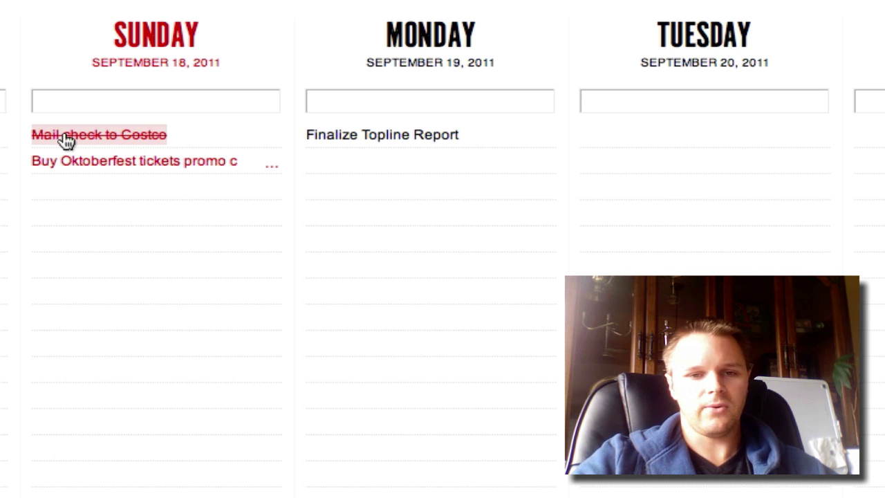
Step: Append 'dsjsdlkjfdskj' to the Mail check to Costco task and save it
left_click_drag(66, 138, 73, 104)
double_click(73, 101)
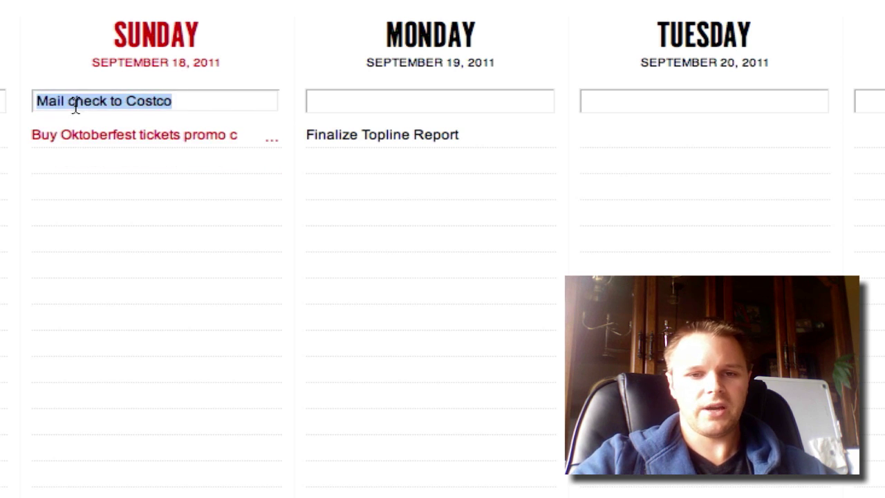
left_click(206, 101)
type("dsjsdlkjfdskj")
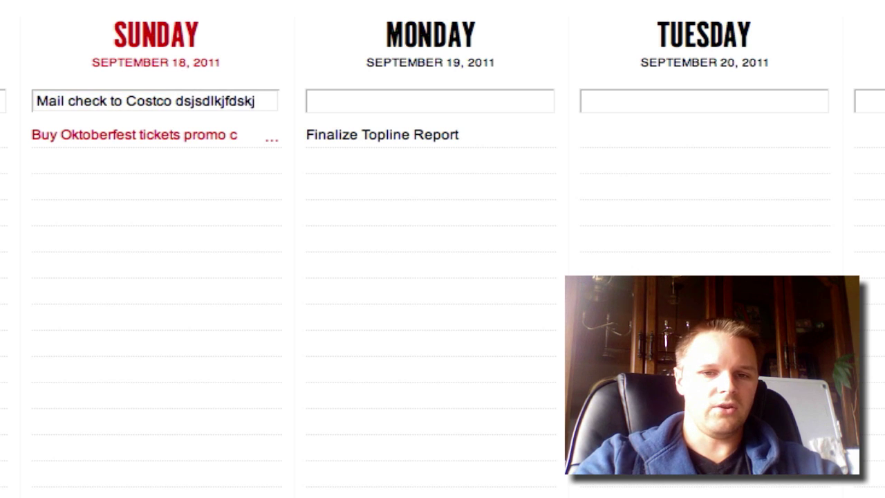
key("Return")
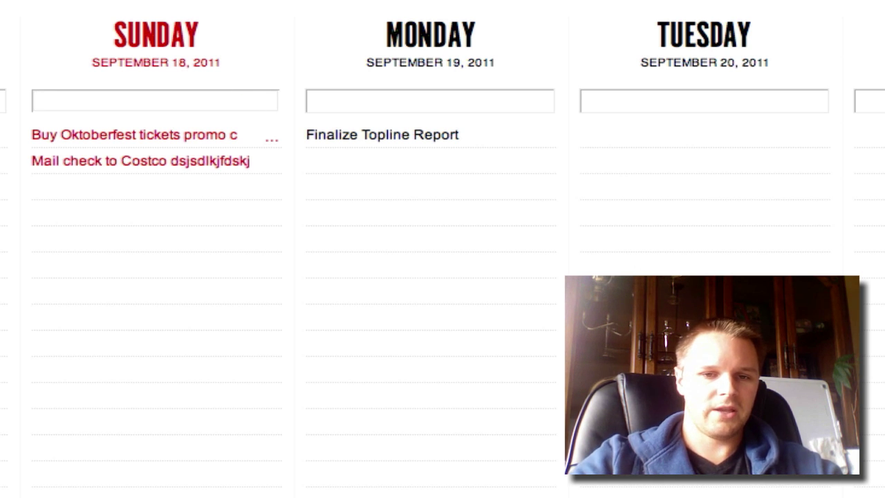
Step: Reposition the Costco task in Sunday's list and delete the added gibberish
left_click_drag(197, 159, 191, 103)
double_click(192, 104)
key("BackSpace")
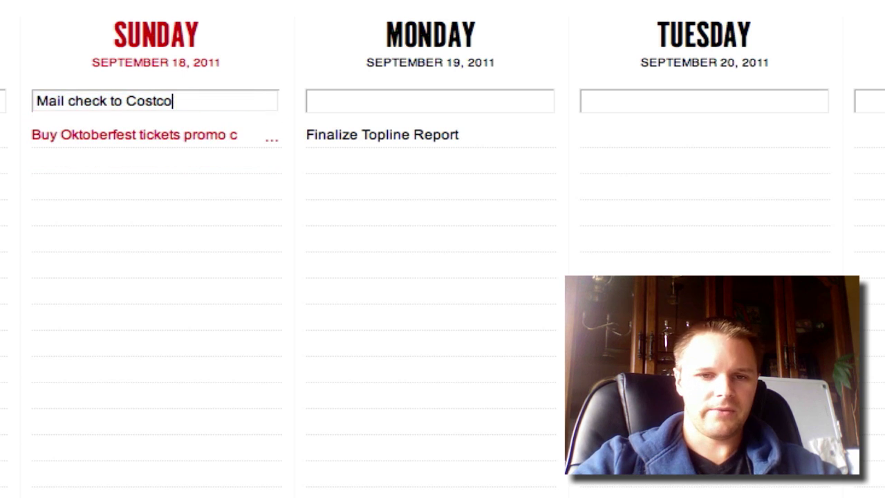
key("Return")
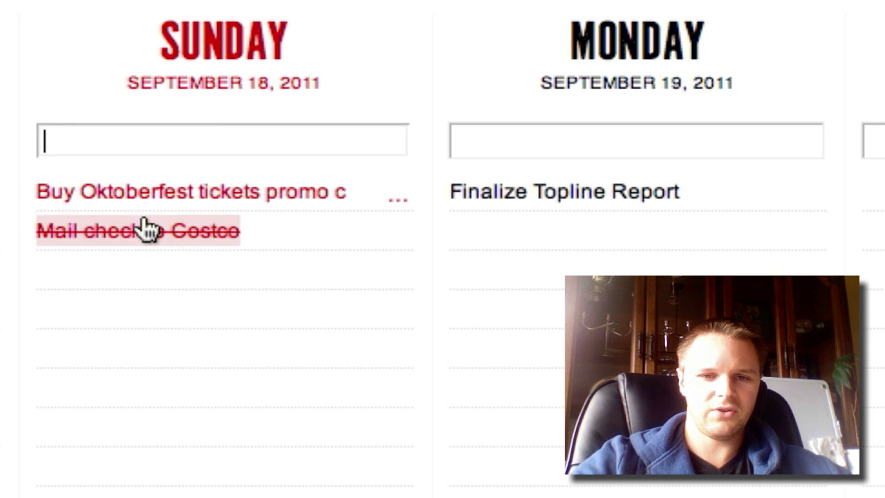
Step: Expand the Oktoberfest tickets task, then scroll down to the Someday (41) lists
left_click(391, 211)
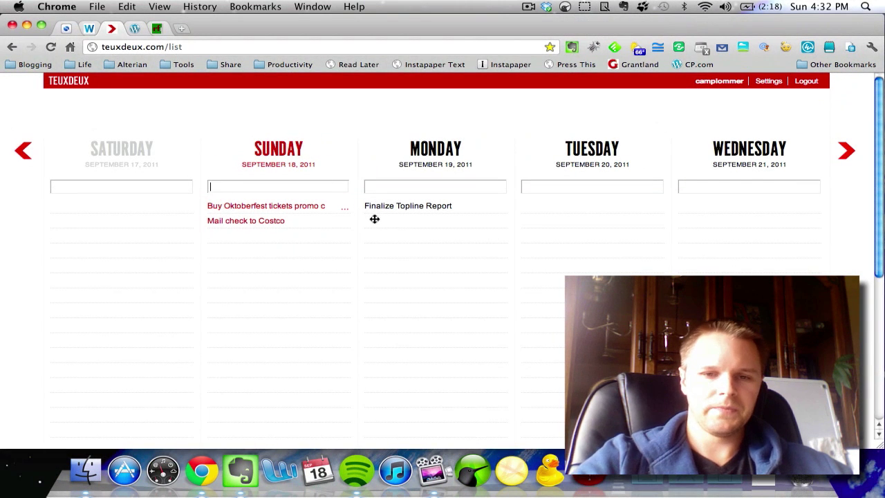
scroll(374, 218, "down", 10)
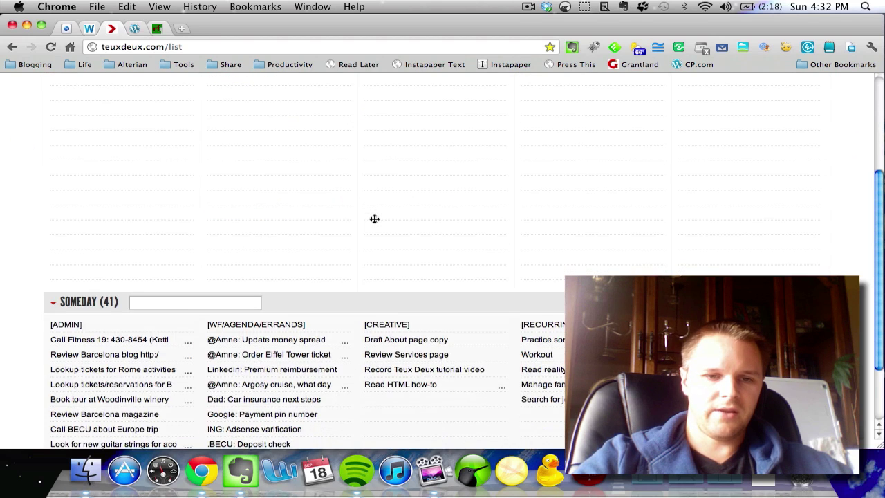
scroll(374, 218, "down", 3)
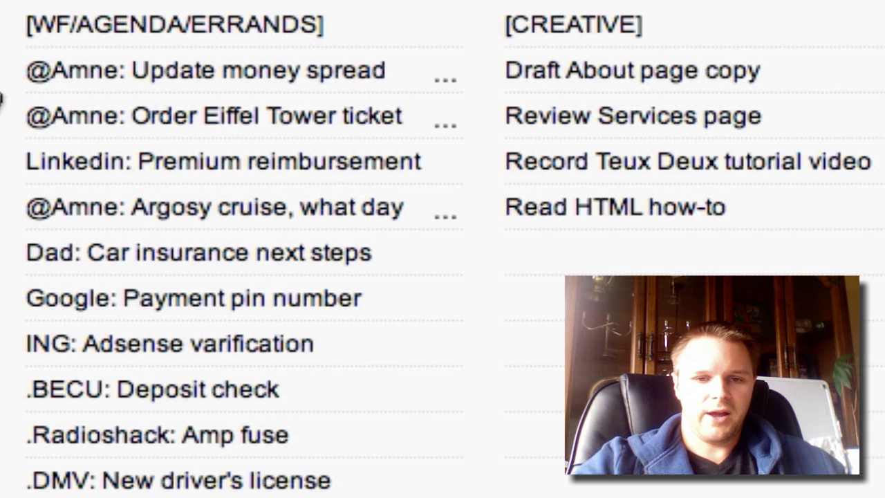
Step: Toggle Linkedin: Premium reimbursement done and undone several times, leaving it open
left_click(35, 165)
left_click(42, 177)
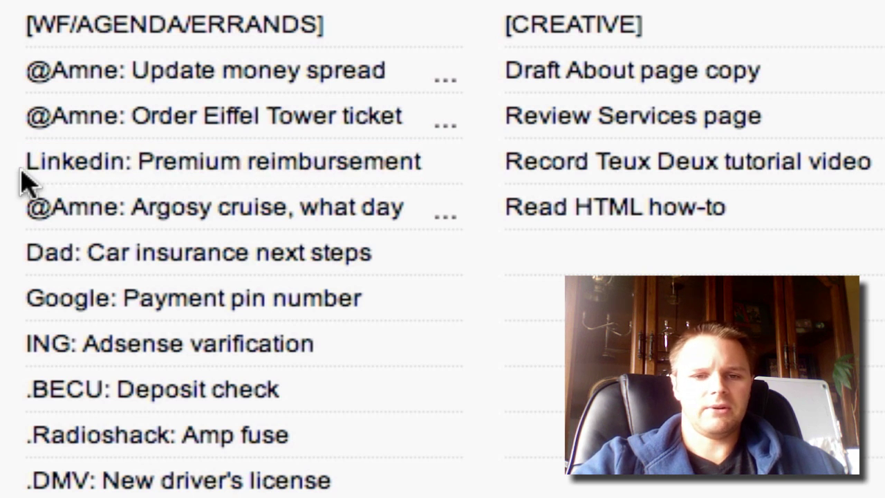
left_click(21, 174)
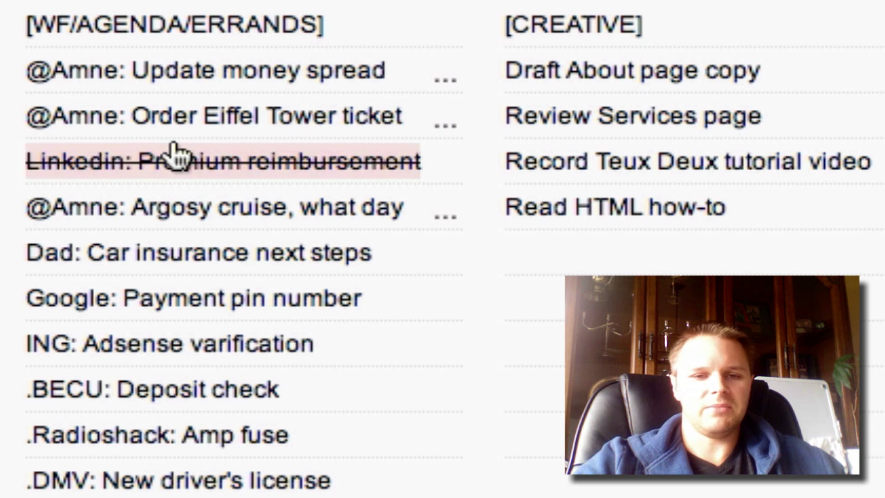
left_click(19, 168)
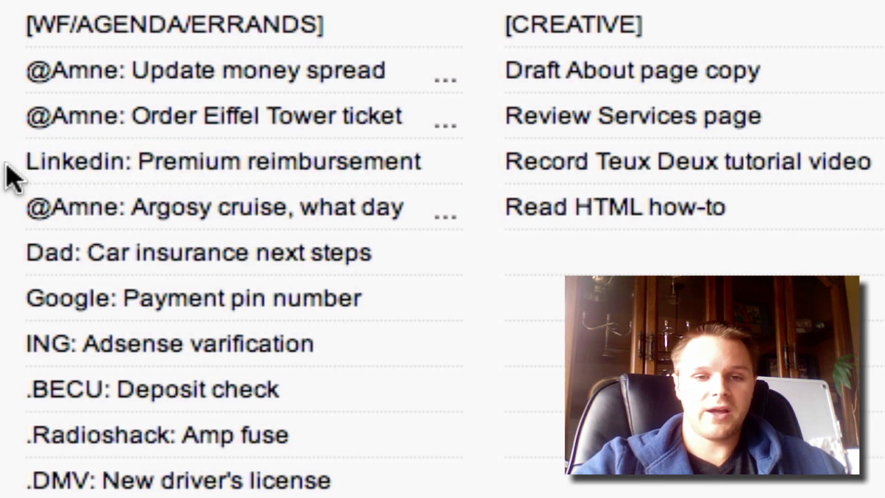
left_click(30, 170)
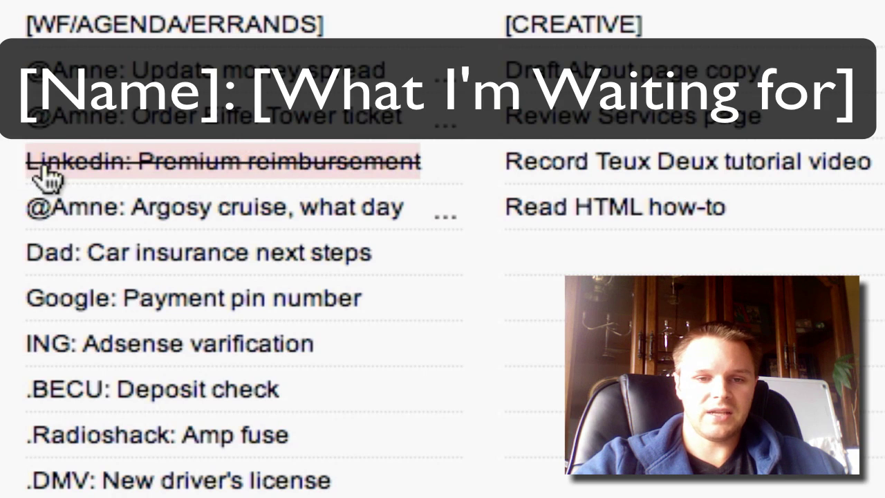
left_click(26, 178)
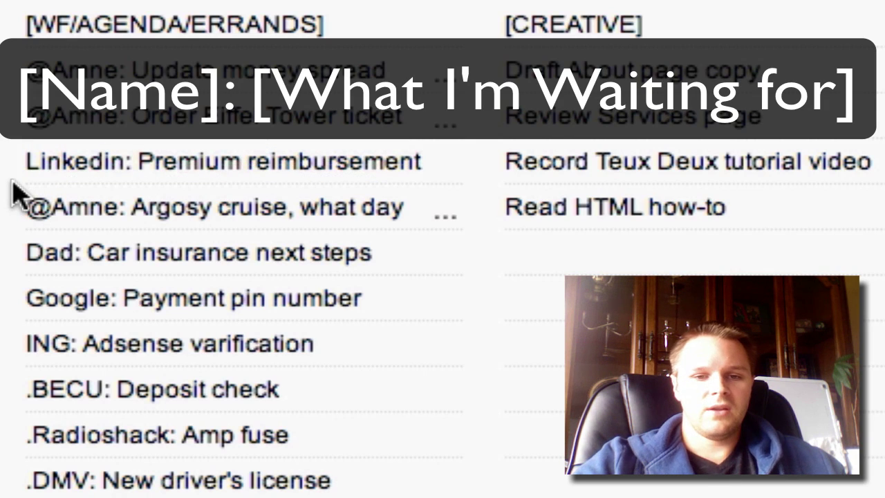
left_click(177, 161)
left_click(213, 160)
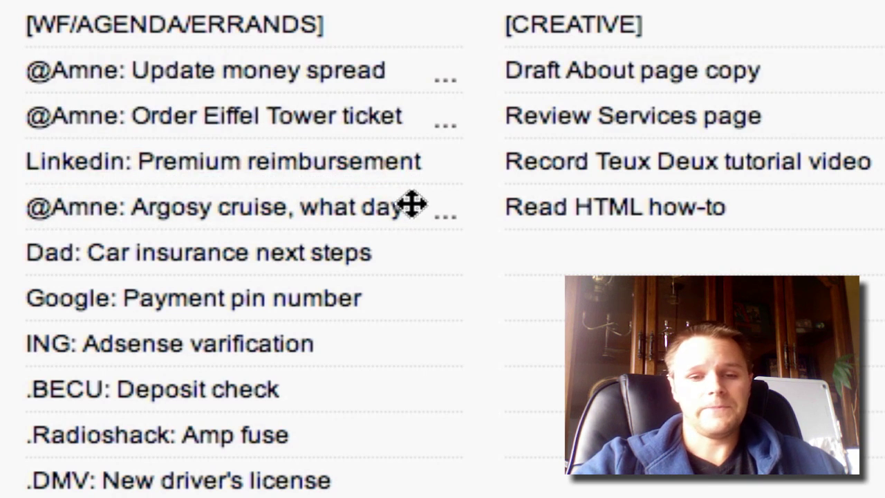
Step: Move Argosy cruise above Linkedin, then check off Linkedin and Update money spread
left_click(323, 221)
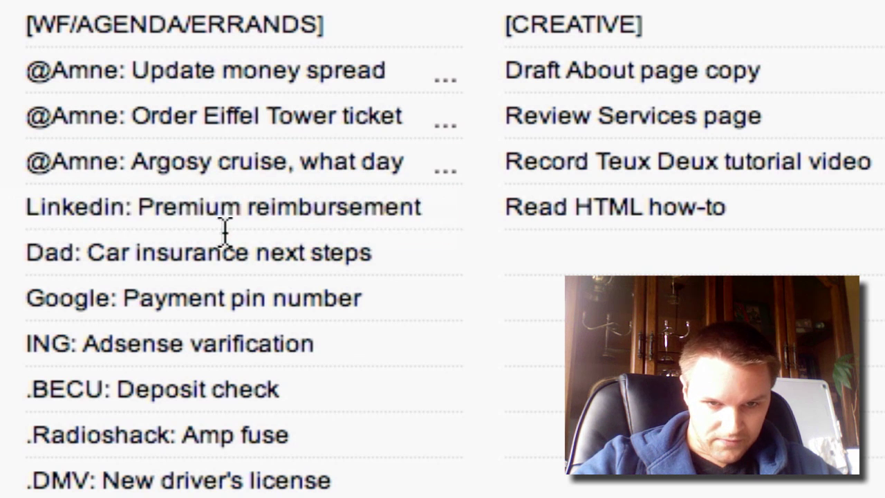
left_click(188, 226)
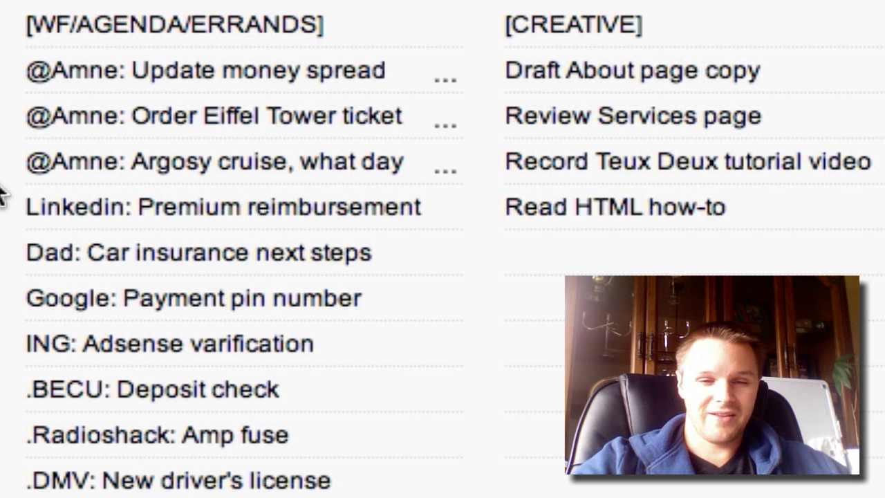
left_click(38, 80)
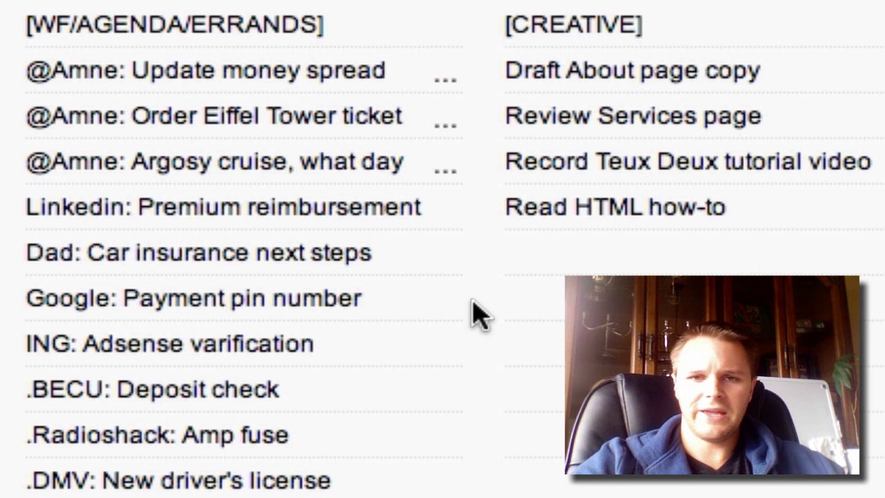
Step: Check and uncheck ING Adsense varification, then drag the Someday lists left one column
left_click(247, 364)
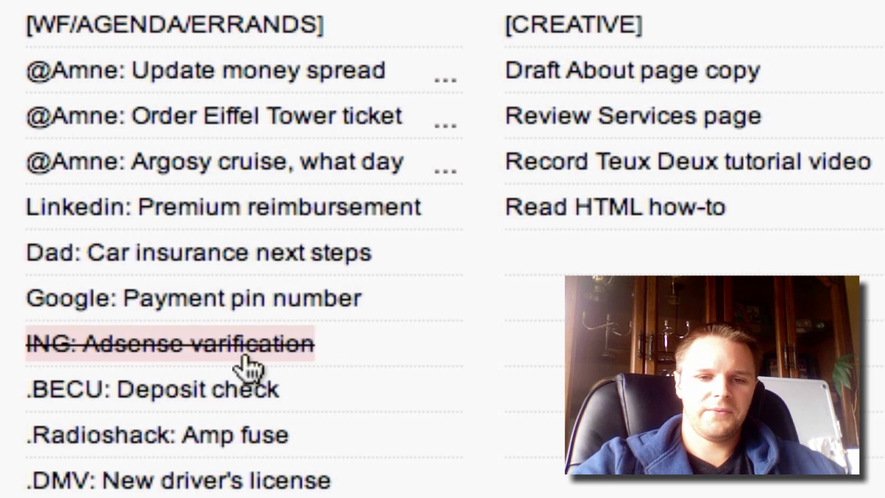
left_click(101, 395)
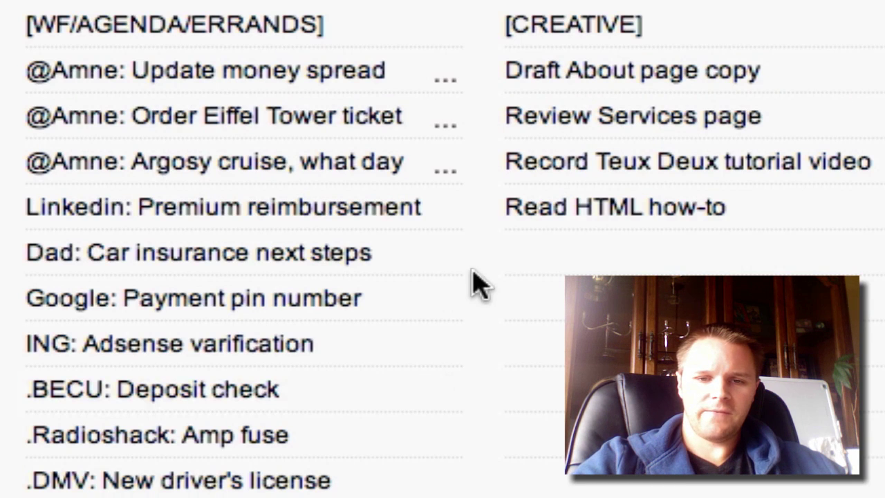
left_click_drag(470, 282, 0, 252)
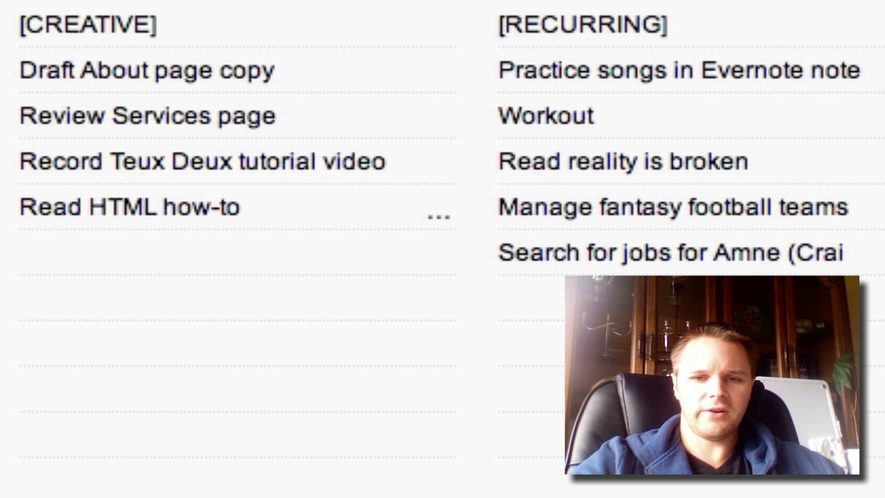
Step: Check and uncheck Draft About page copy, Review Services page, and Record Teux Deux tutorial video
left_click(28, 77)
left_click(28, 78)
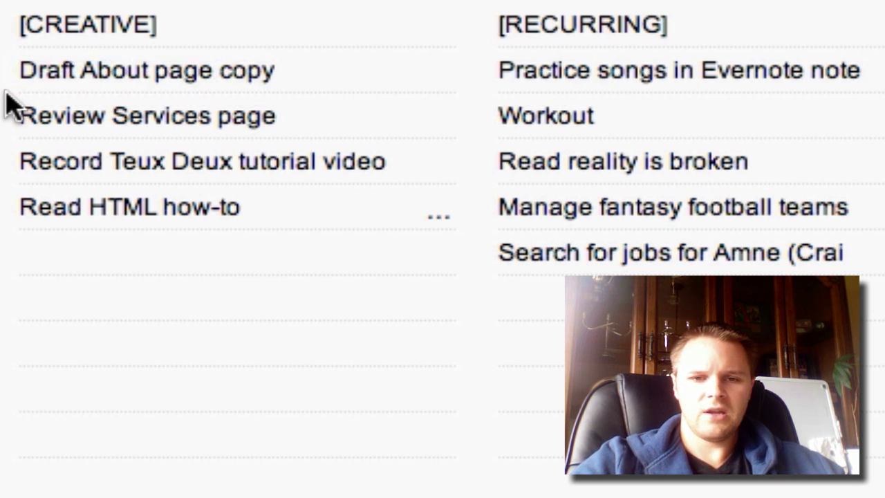
left_click(16, 128)
left_click(11, 131)
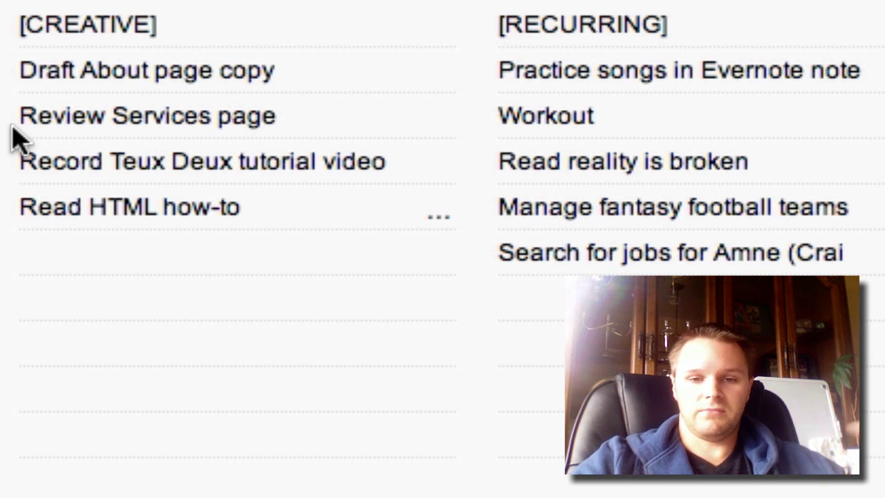
left_click(71, 163)
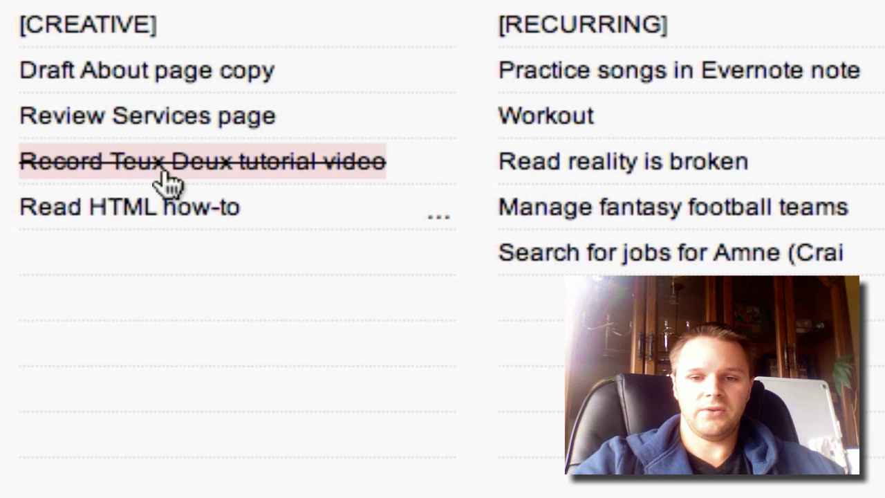
left_click(275, 168)
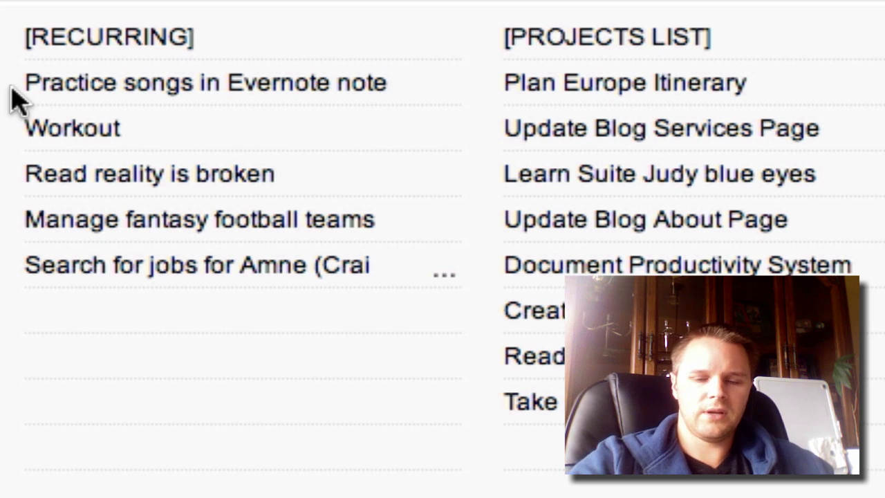
left_click(29, 82)
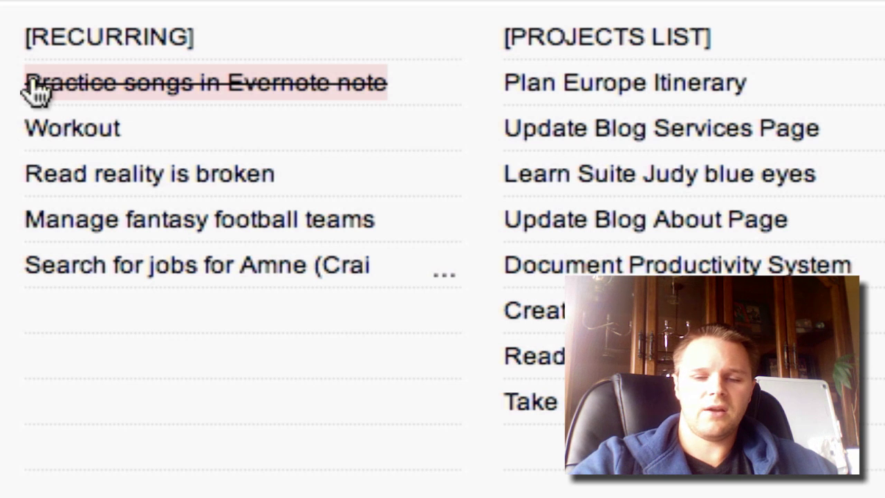
left_click_drag(50, 93, 271, 104)
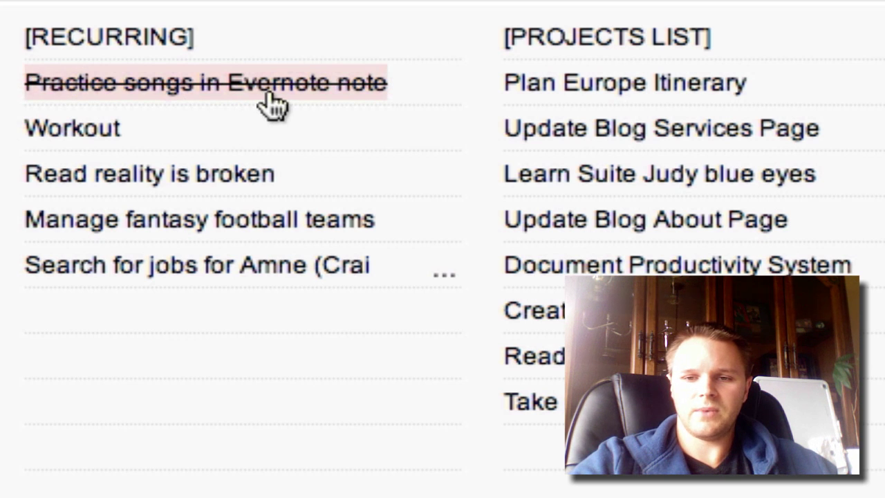
left_click(232, 100)
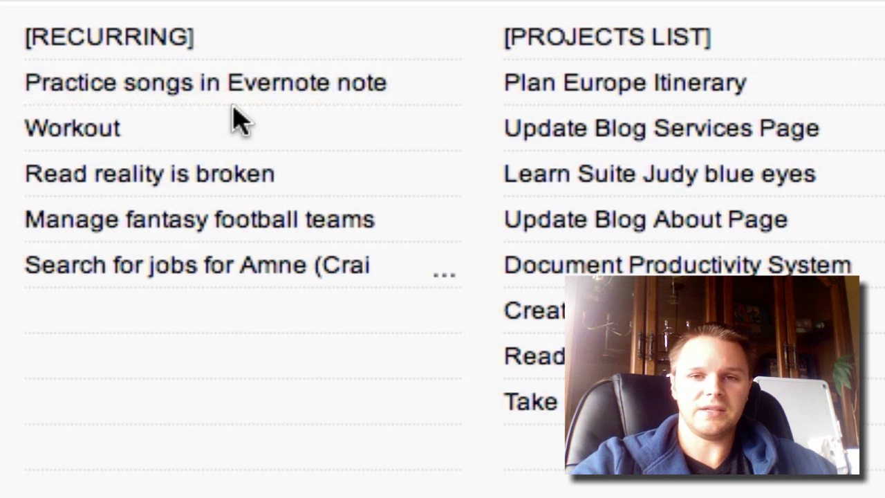
left_click(266, 102)
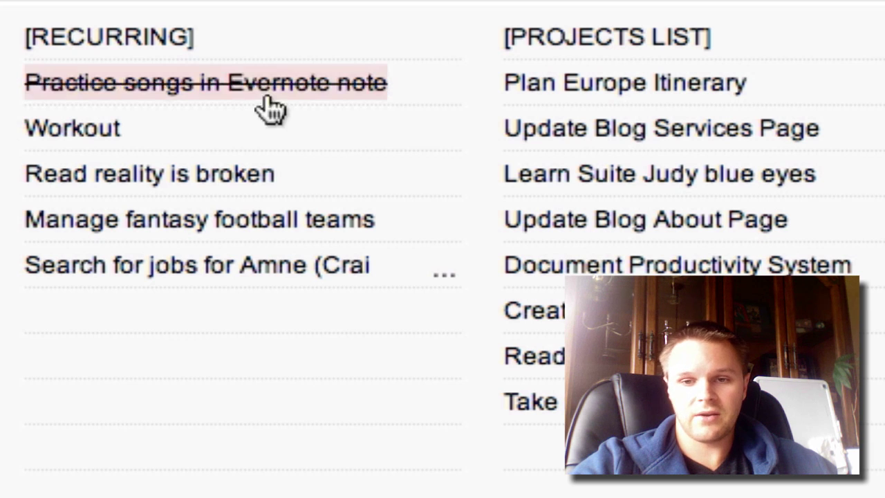
left_click(274, 90)
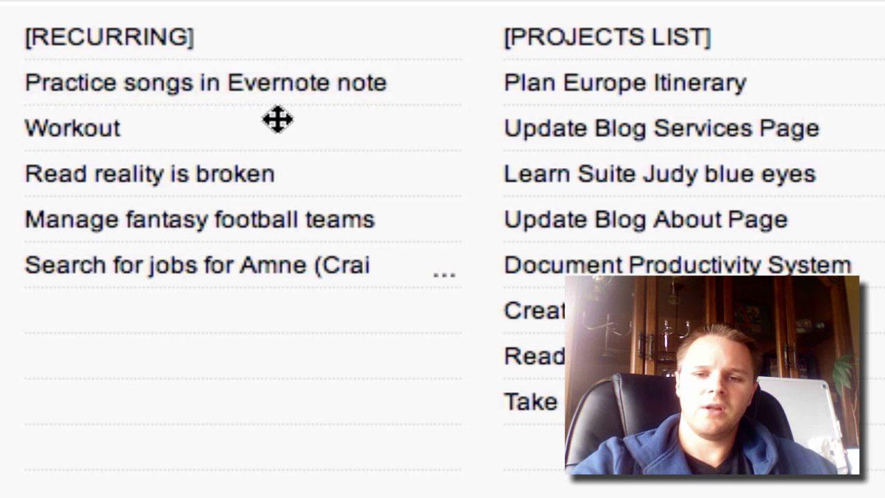
left_click(89, 134)
left_click(89, 134)
left_click(198, 182)
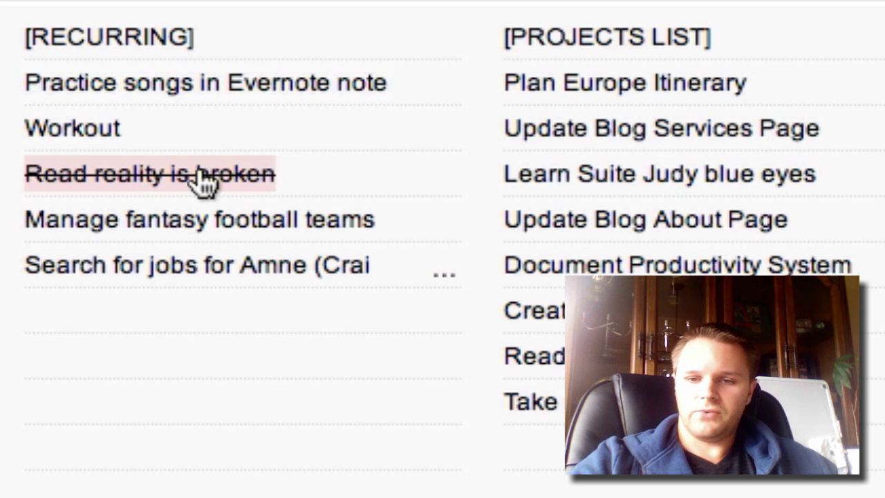
left_click(257, 183)
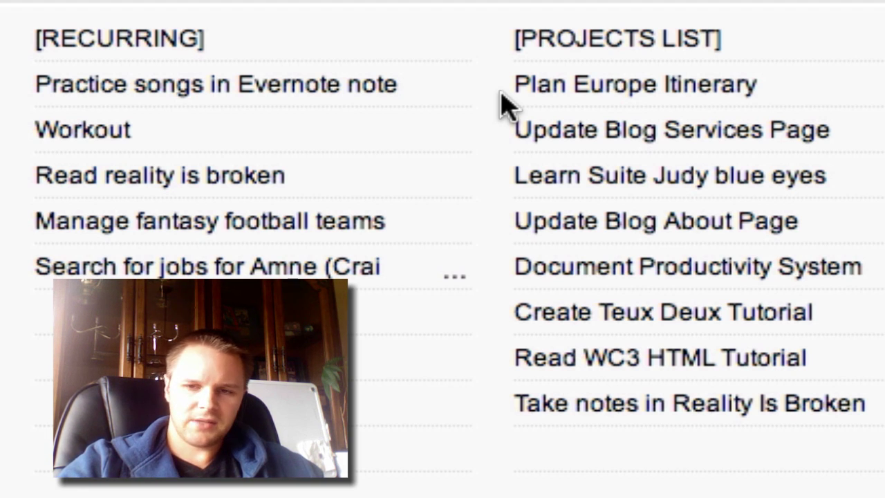
left_click(566, 89)
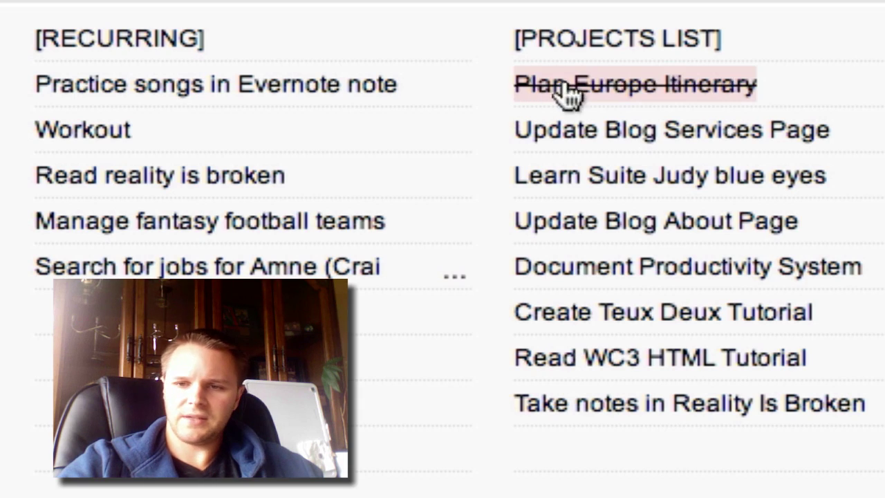
left_click(567, 88)
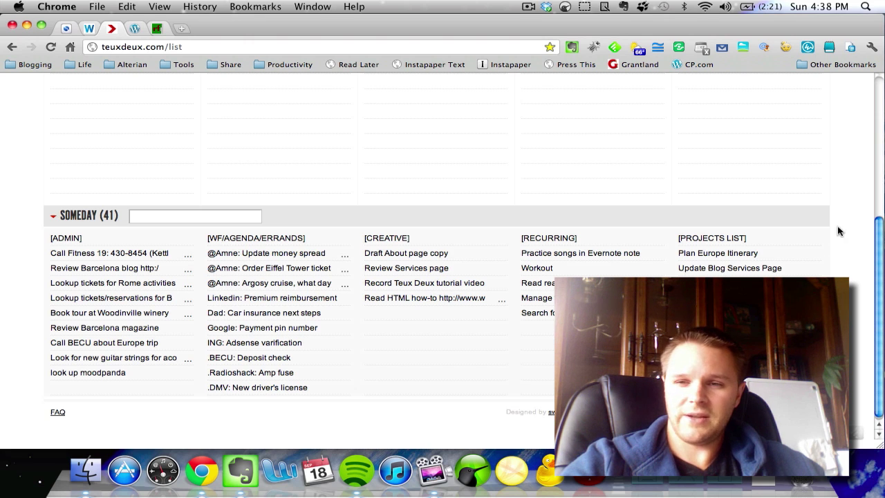
Step: Scroll back up to the TeuxDeux header and the week's day columns
scroll(846, 204, "up", 2)
scroll(846, 203, "up", 5)
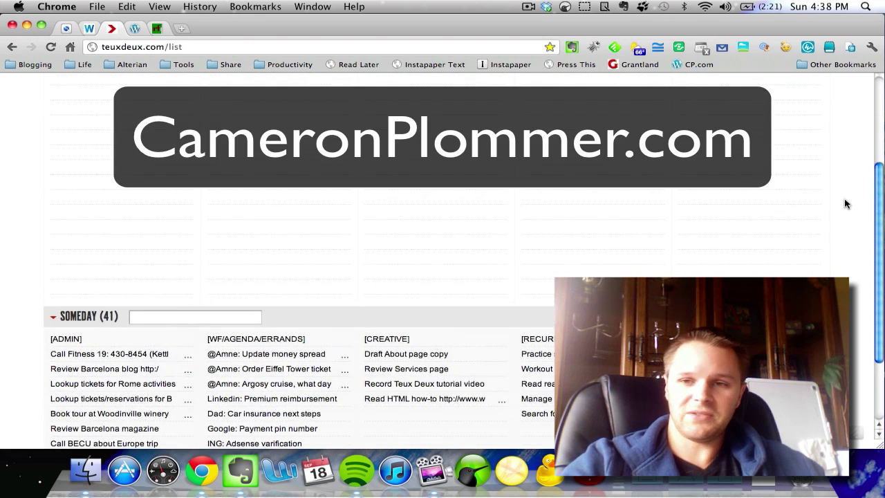